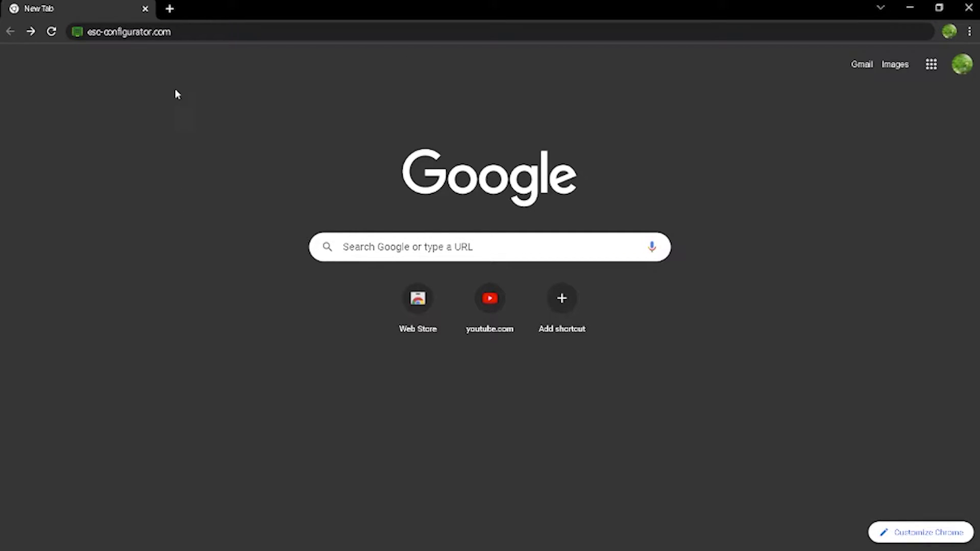
- Load esc-configurator.com in the new Chrome tab
{"action": "left_click", "coordinate": [195, 29]}
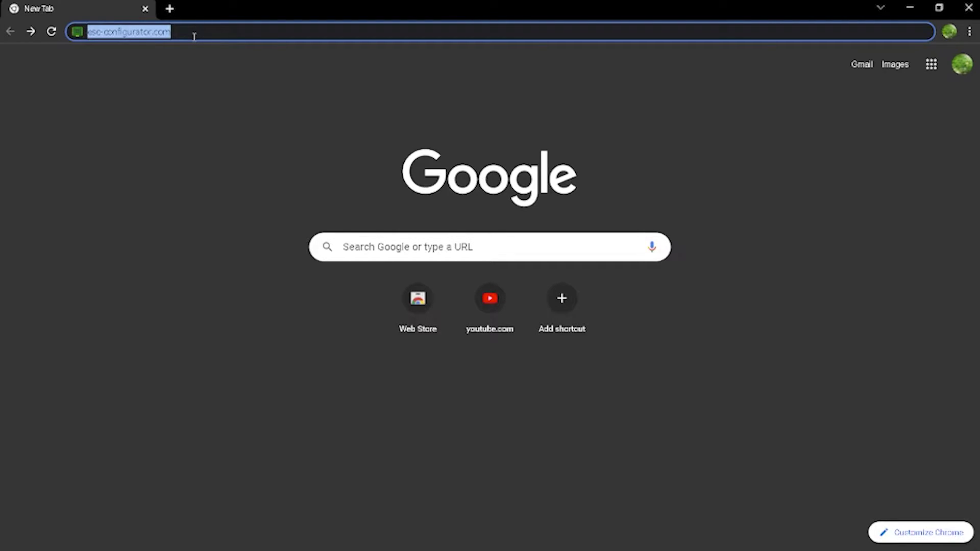
{"action": "key", "text": "Return"}
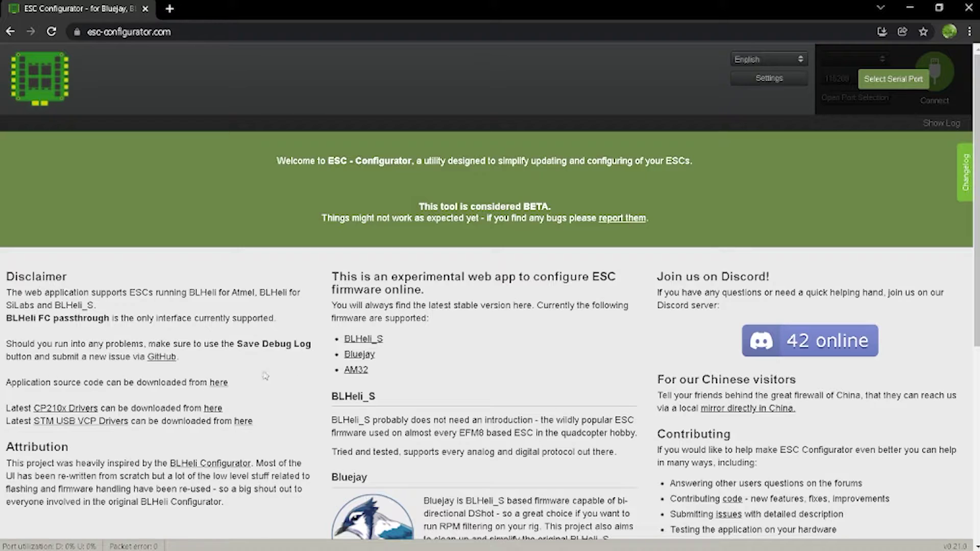
- Scroll through the welcome page's disclaimer and supported firmware list, then back up
{"action": "scroll", "coordinate": [468, 416], "scroll_direction": "down", "scroll_amount": 3}
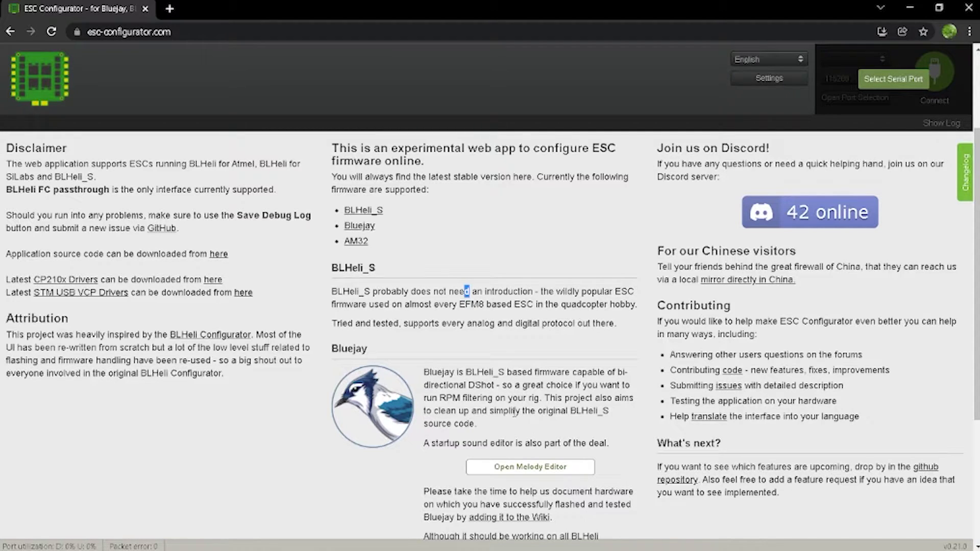
{"action": "scroll", "coordinate": [515, 411], "scroll_direction": "up", "scroll_amount": 3}
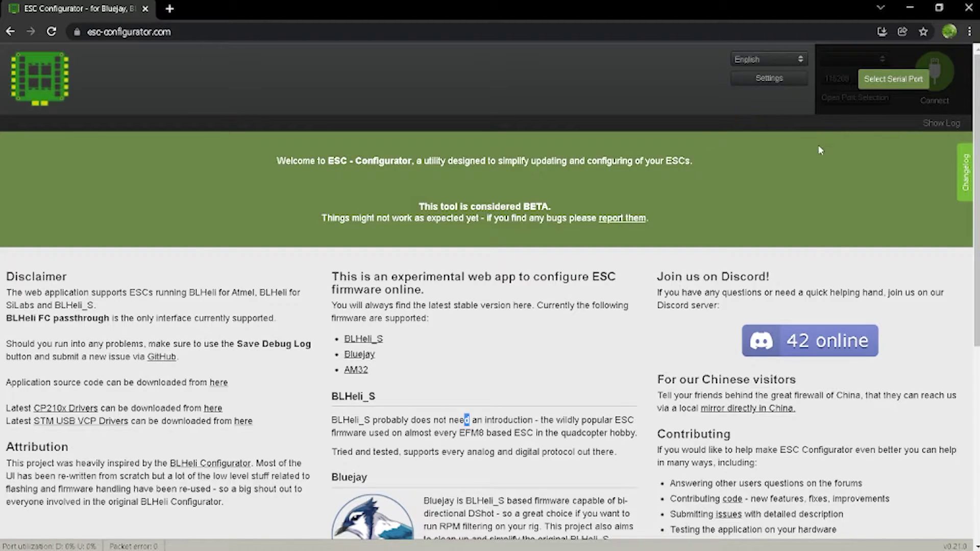
- Grant the site access to the flight controller's serial port 1155:22336
{"action": "left_click", "coordinate": [866, 86]}
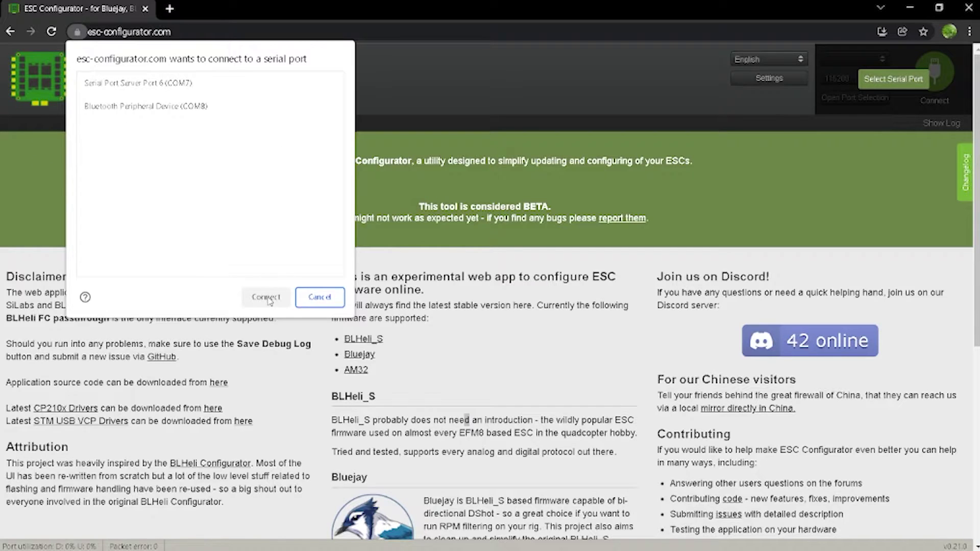
{"action": "left_click", "coordinate": [320, 297]}
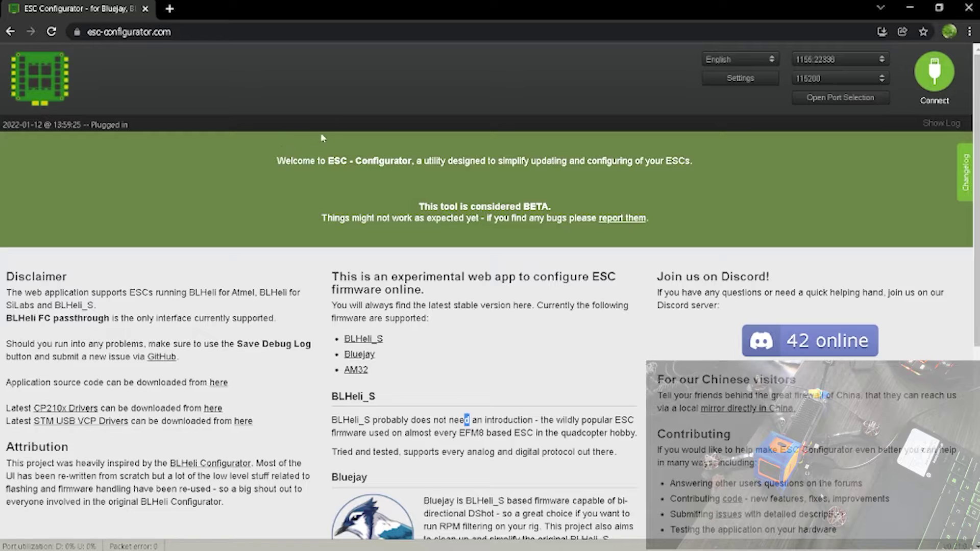
- Connect to the flight controller and read the current ESC settings
{"action": "left_click", "coordinate": [937, 75]}
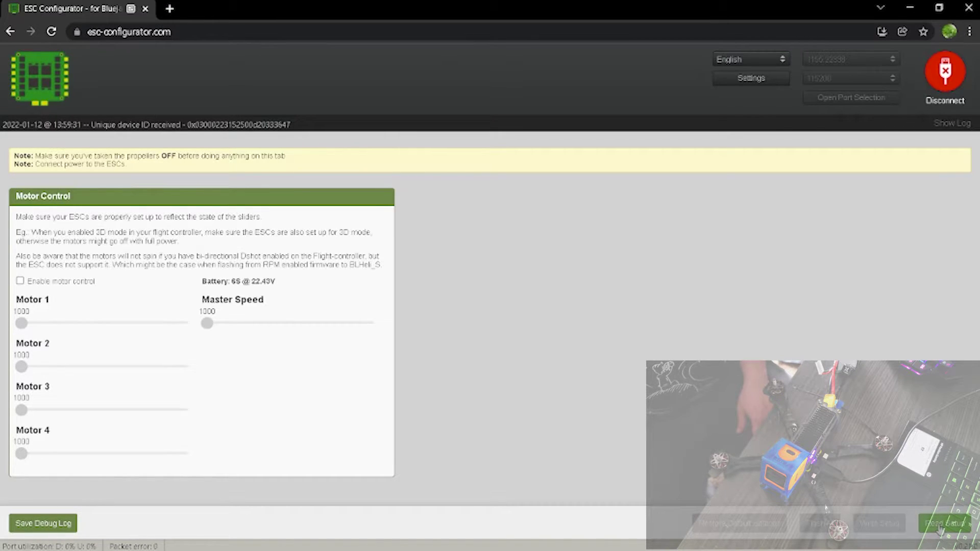
{"action": "left_click", "coordinate": [940, 527]}
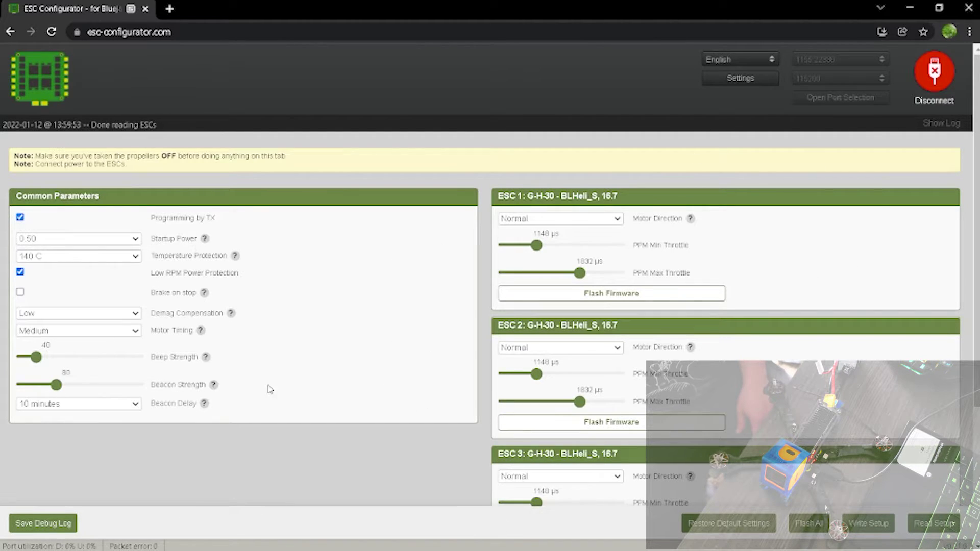
- Scroll through the ESC 1–4 settings panels and back to the top
{"action": "scroll", "coordinate": [748, 309], "scroll_direction": "down", "scroll_amount": 4}
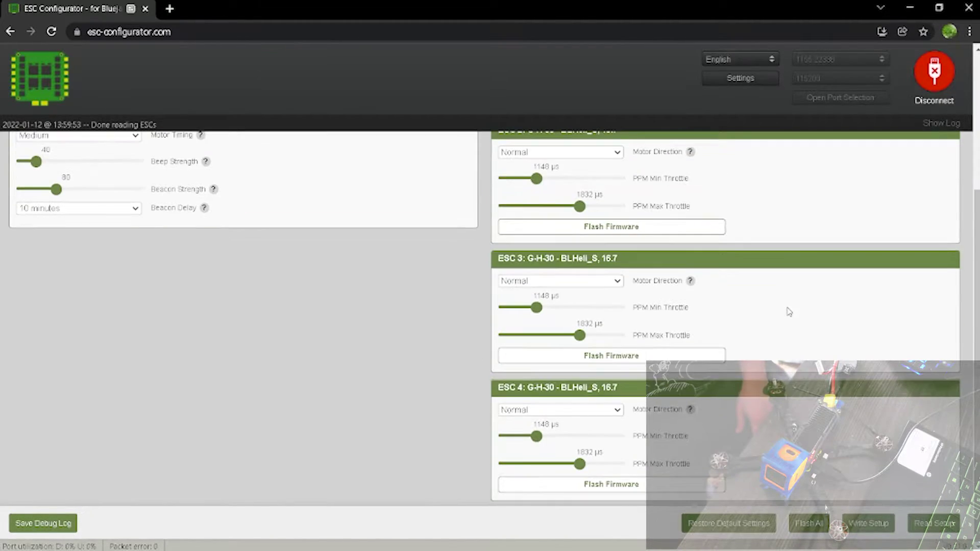
{"action": "scroll", "coordinate": [760, 336], "scroll_direction": "up", "scroll_amount": 3}
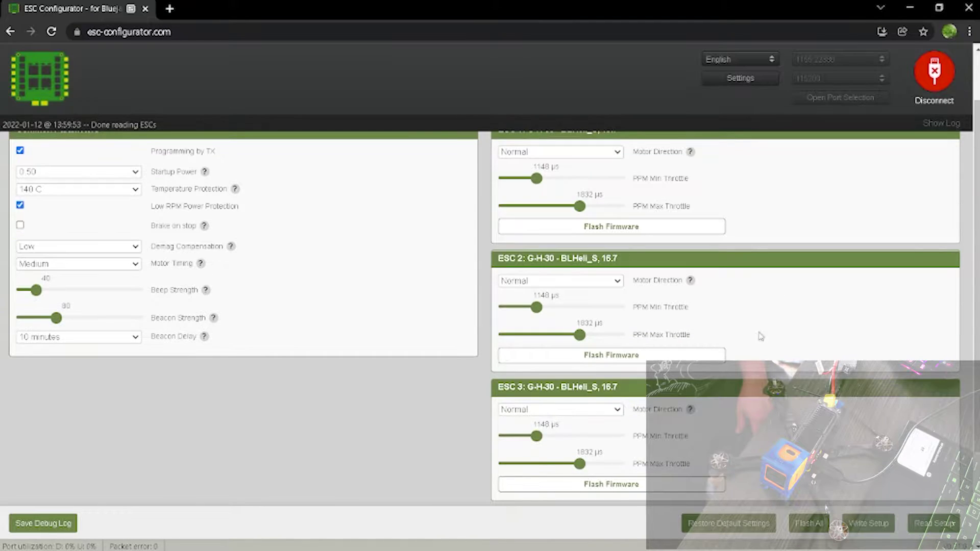
{"action": "scroll", "coordinate": [927, 285], "scroll_direction": "up", "scroll_amount": 2}
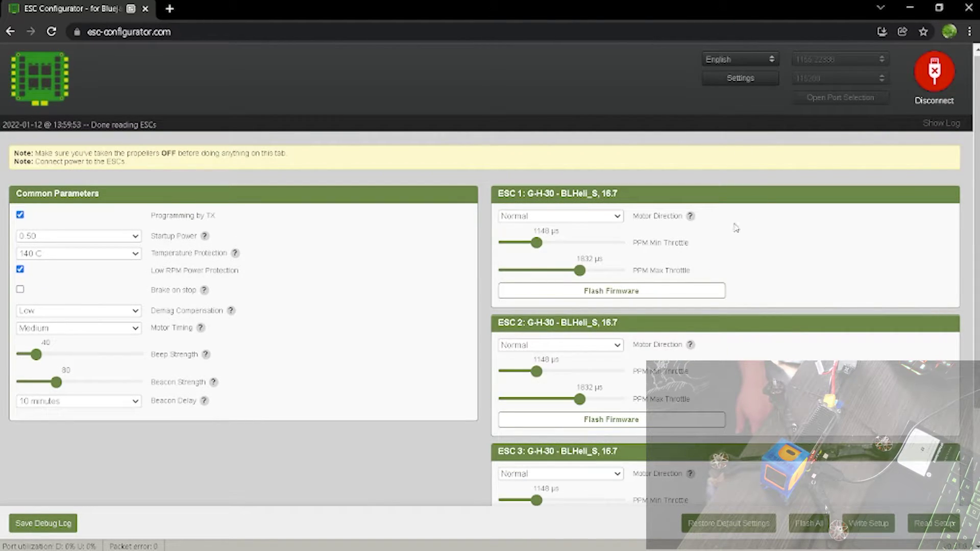
- Start a flash of all ESCs and choose Bluejay as the target firmware
{"action": "left_click", "coordinate": [810, 523]}
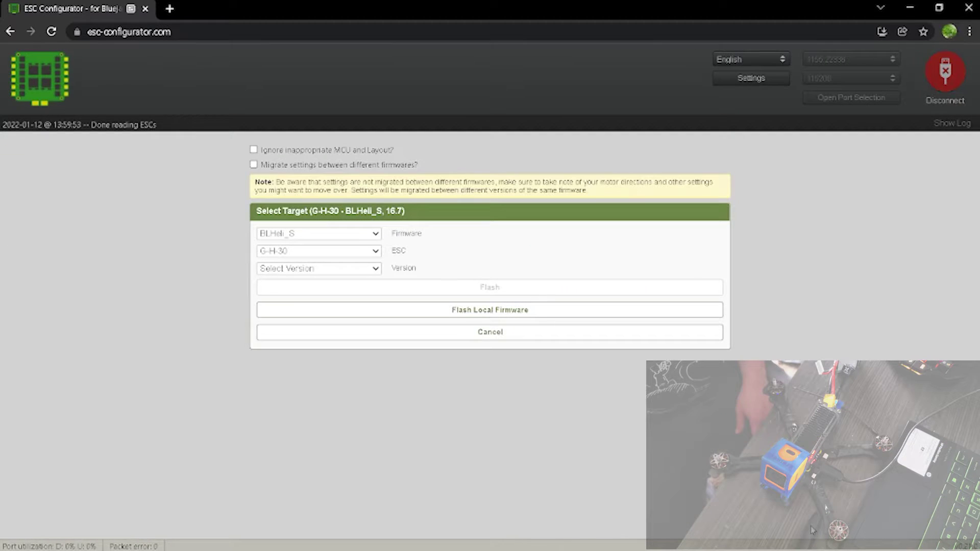
{"action": "left_click", "coordinate": [376, 233]}
{"action": "left_click", "coordinate": [330, 268]}
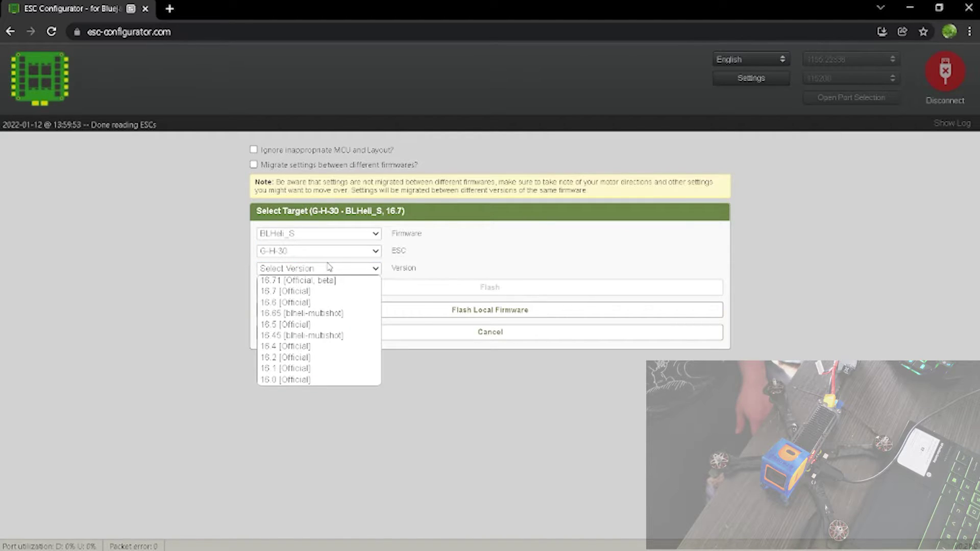
{"action": "left_click", "coordinate": [463, 245]}
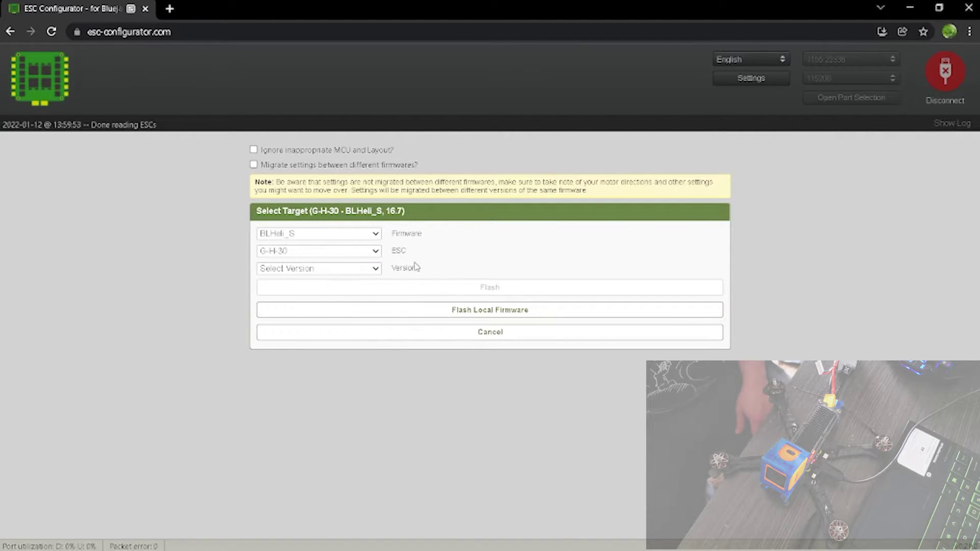
{"action": "left_click", "coordinate": [377, 269]}
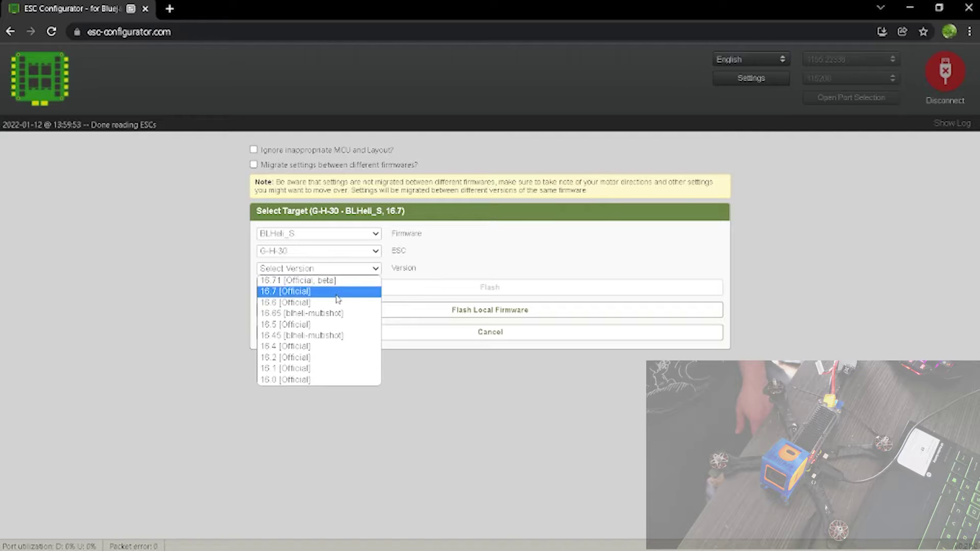
{"action": "left_click", "coordinate": [421, 250]}
{"action": "left_click", "coordinate": [379, 235]}
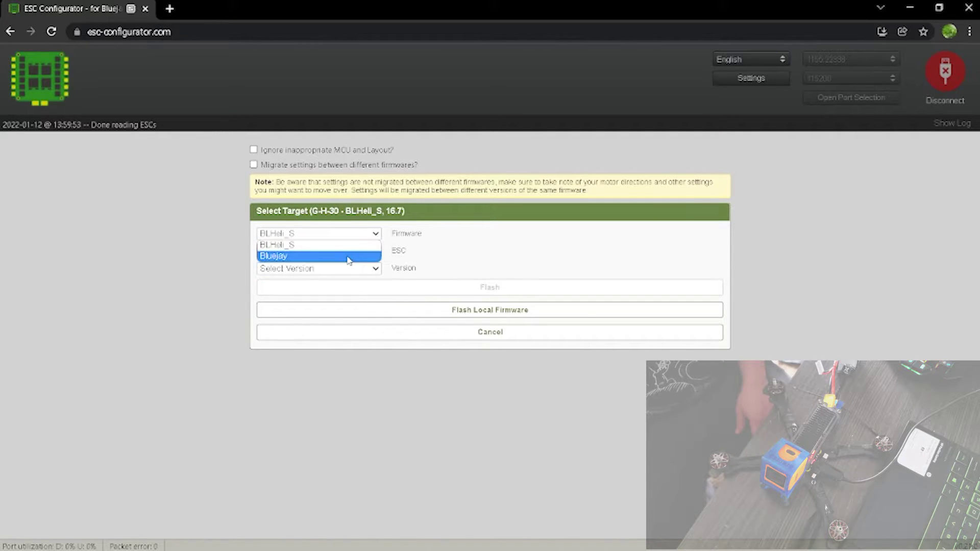
{"action": "left_click", "coordinate": [348, 257]}
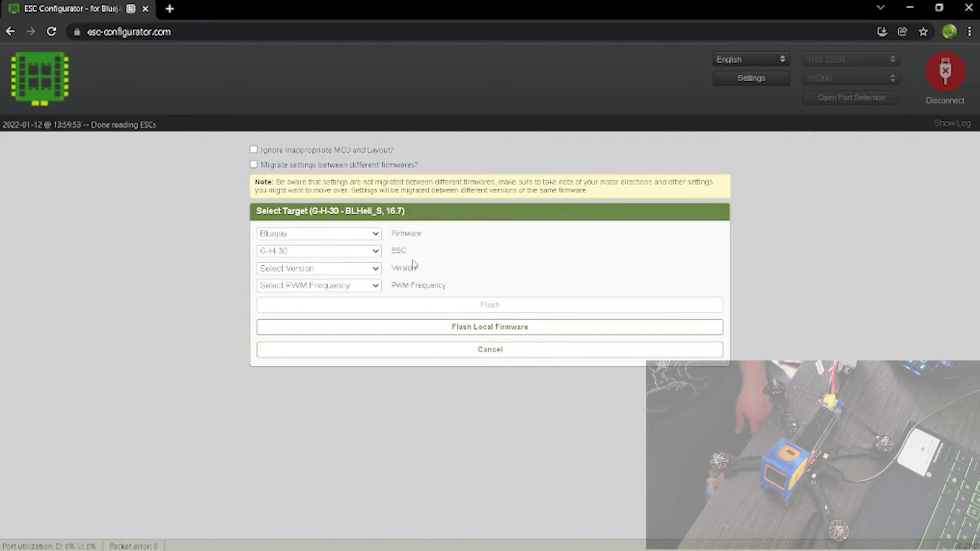
- Pick Bluejay version 0.14 with PWM frequency 24 and start flashing
{"action": "left_click", "coordinate": [375, 270]}
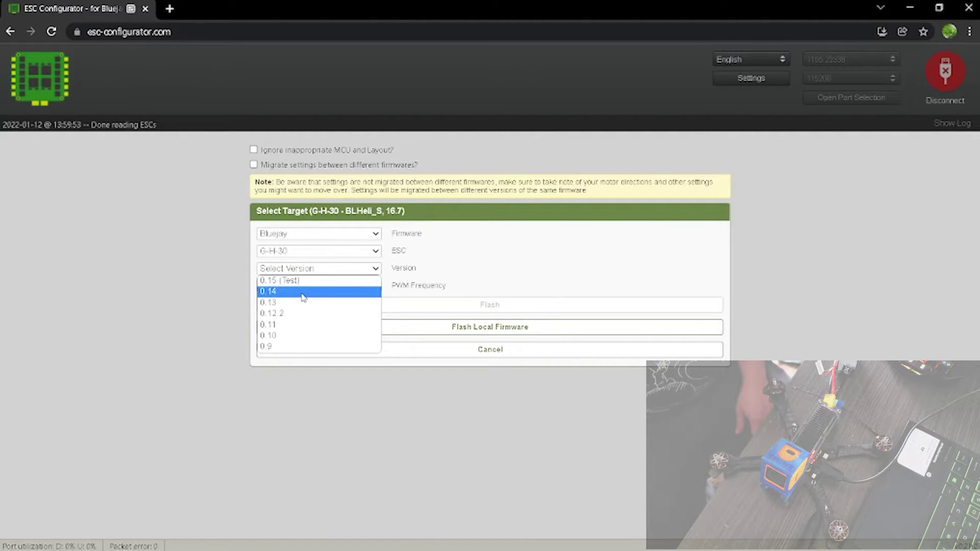
{"action": "left_click", "coordinate": [304, 292]}
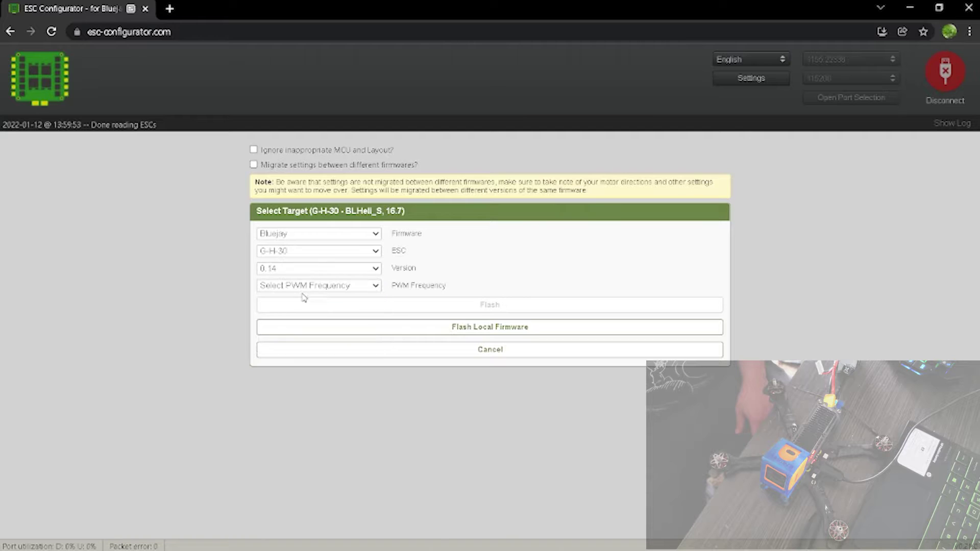
{"action": "left_click", "coordinate": [314, 290]}
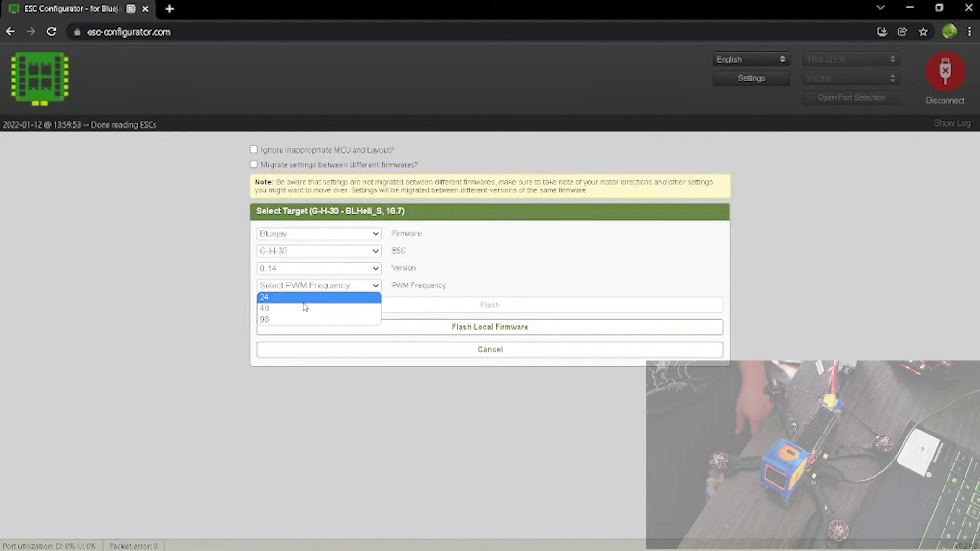
{"action": "left_click", "coordinate": [303, 299]}
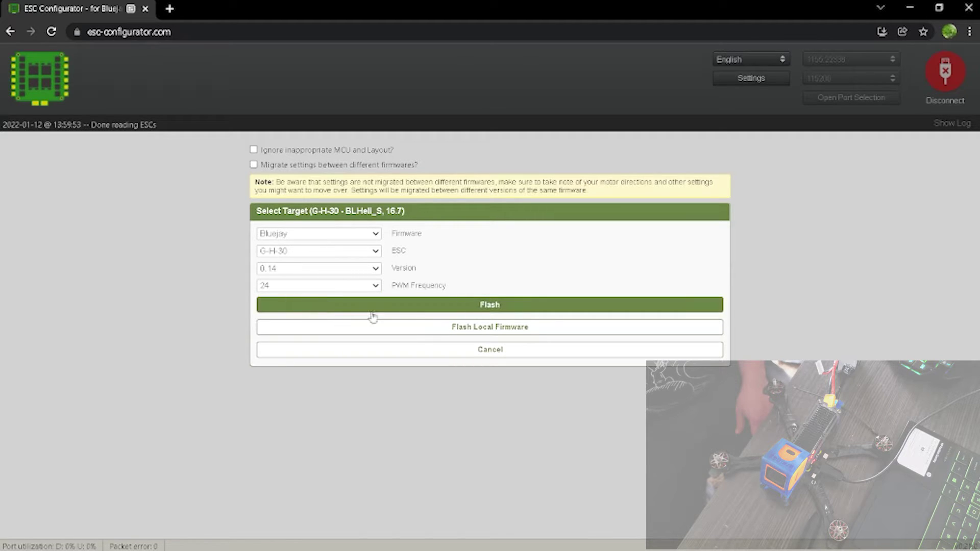
{"action": "left_click", "coordinate": [482, 306]}
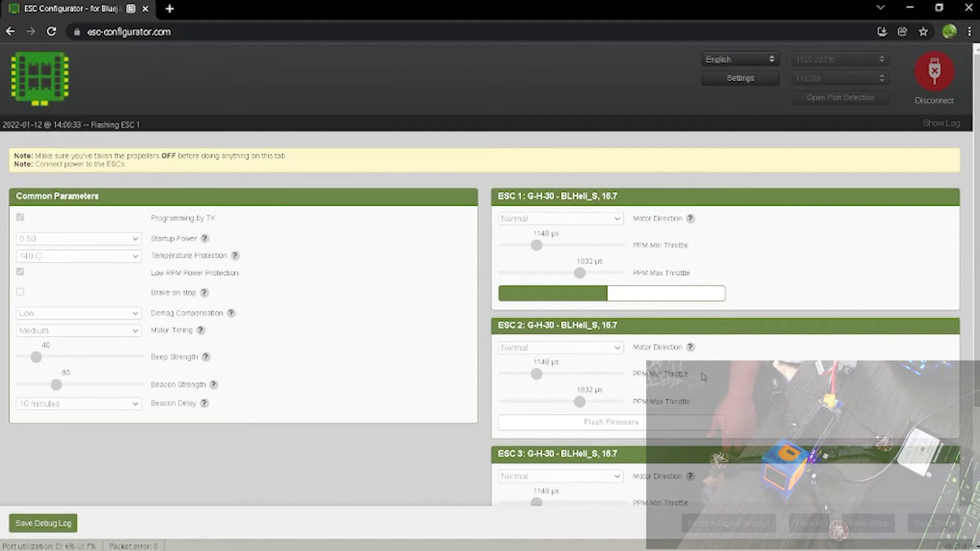
- Scroll down to follow ESC 1 through ESC 4 being flashed with Bluejay 0.14
{"action": "scroll", "coordinate": [770, 314], "scroll_direction": "down", "scroll_amount": 1}
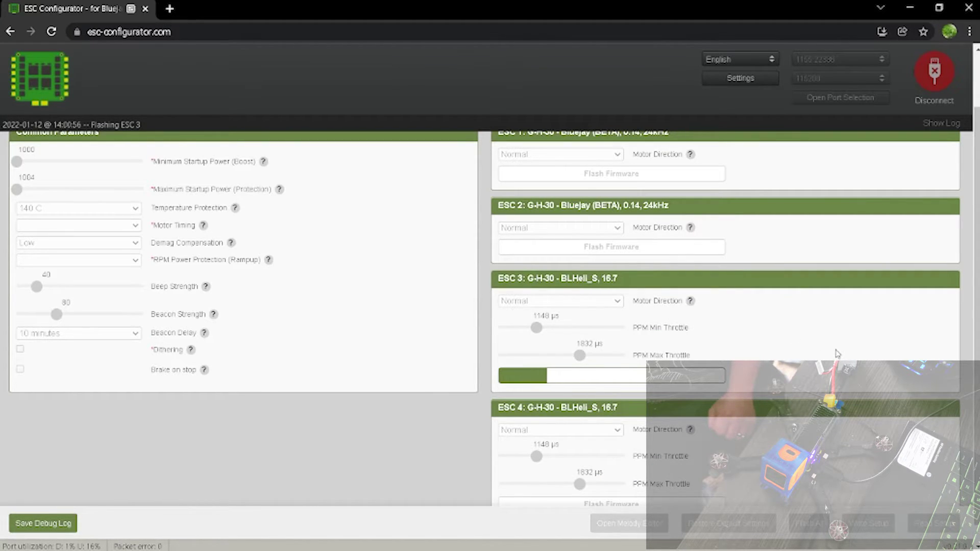
{"action": "scroll", "coordinate": [837, 353], "scroll_direction": "down", "scroll_amount": 1}
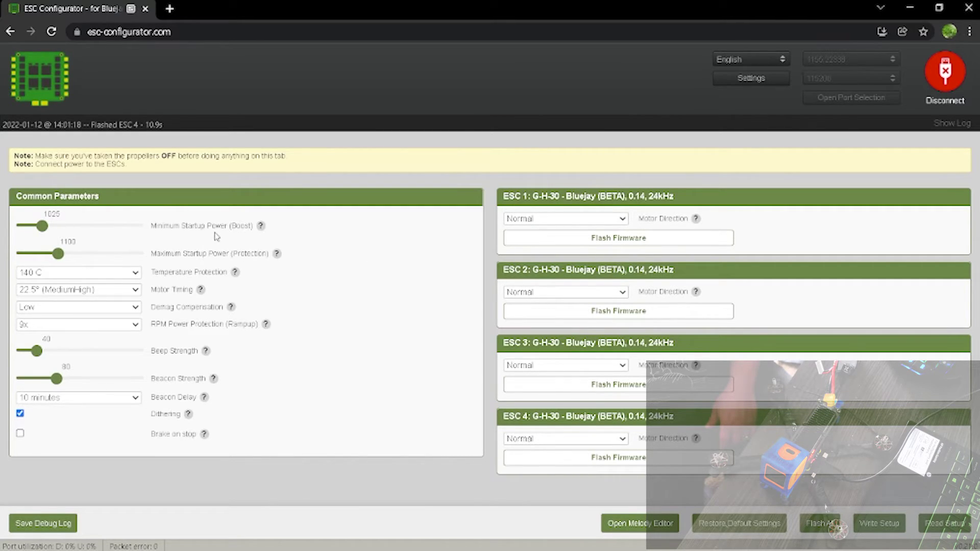
{"action": "mouse_move", "coordinate": [261, 228]}
{"action": "left_click", "coordinate": [625, 528]}
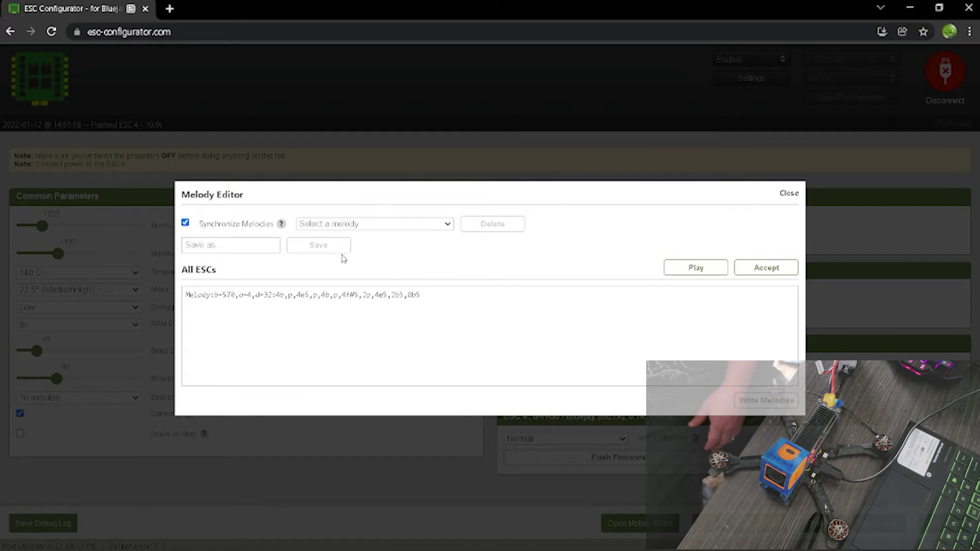
- Load Super Mario Theme from the preset melody list
{"action": "left_click", "coordinate": [445, 227]}
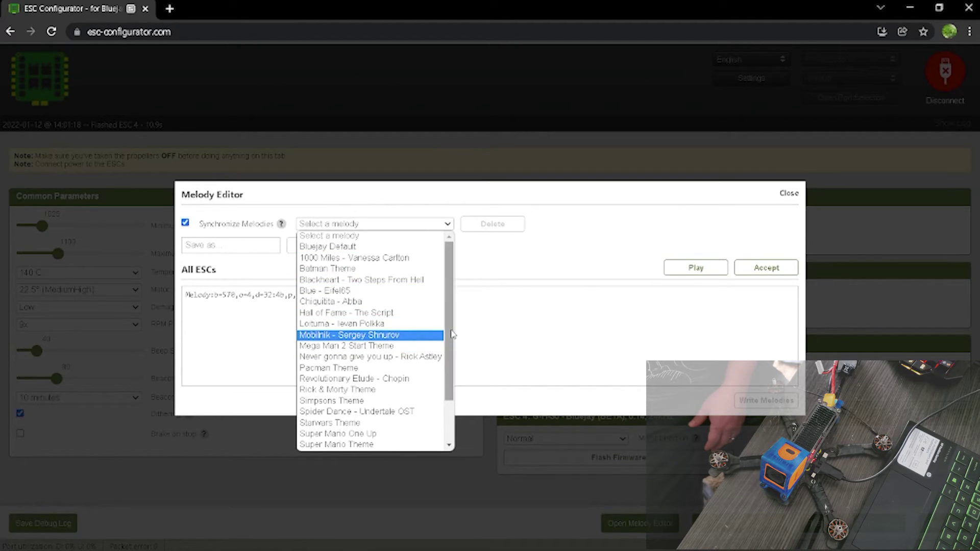
{"action": "left_click_drag", "start_coordinate": [451, 334], "coordinate": [454, 389]}
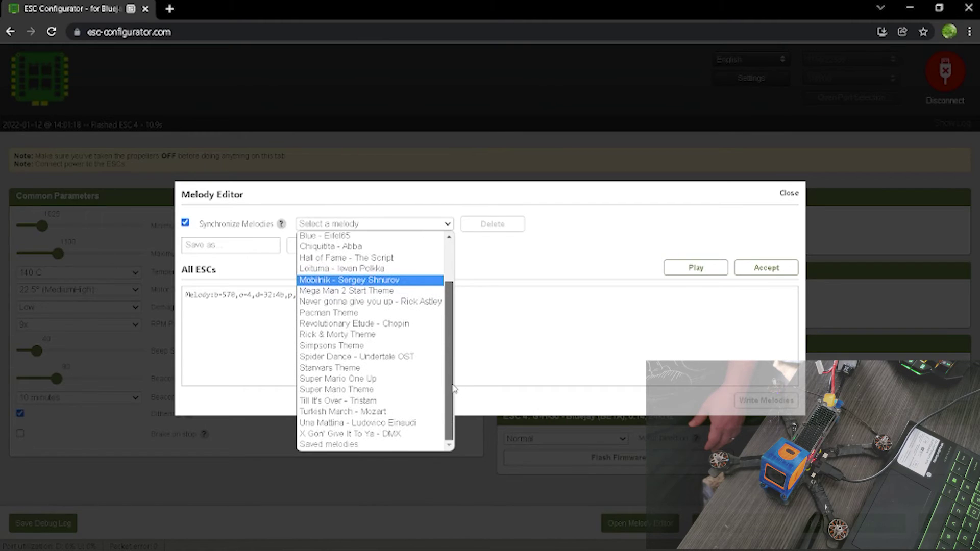
{"action": "left_click", "coordinate": [318, 390]}
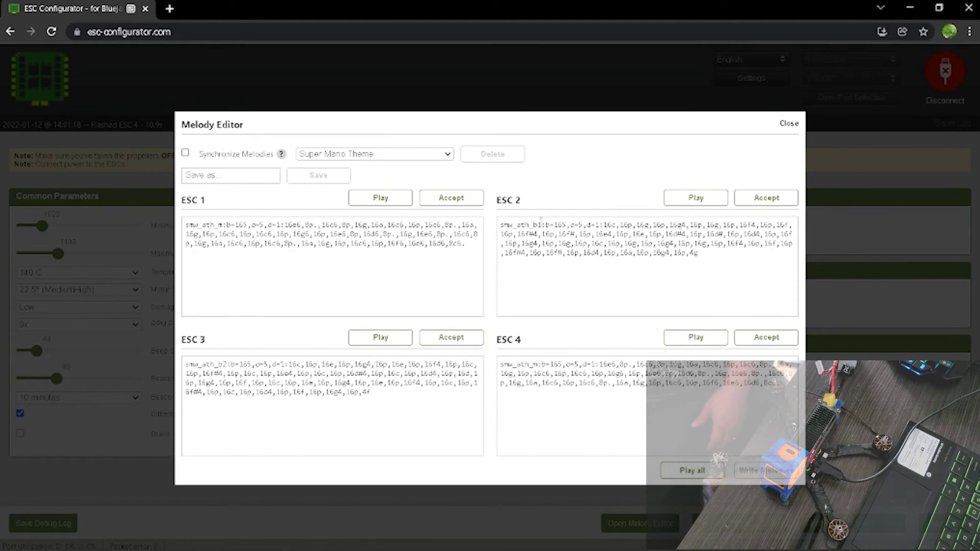
- Accept the Super Mario Theme parts for ESCs 1–4, write them, and close the editor
{"action": "left_click", "coordinate": [449, 198]}
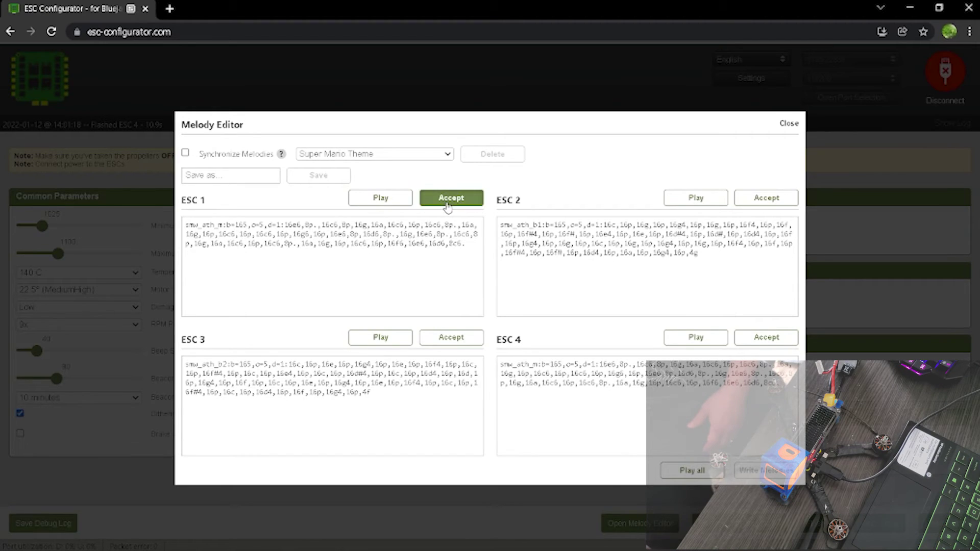
{"action": "left_click", "coordinate": [758, 198]}
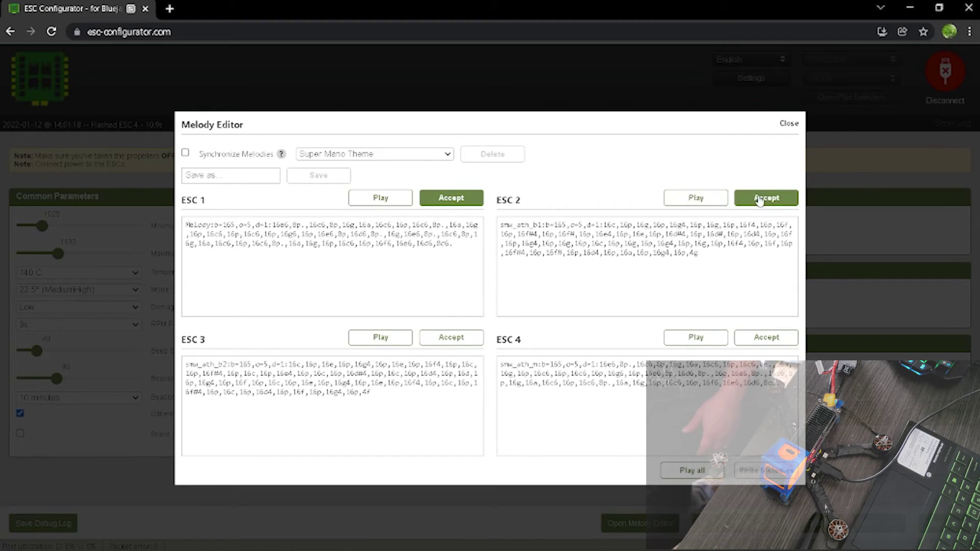
{"action": "left_click", "coordinate": [449, 340]}
{"action": "left_click", "coordinate": [764, 337]}
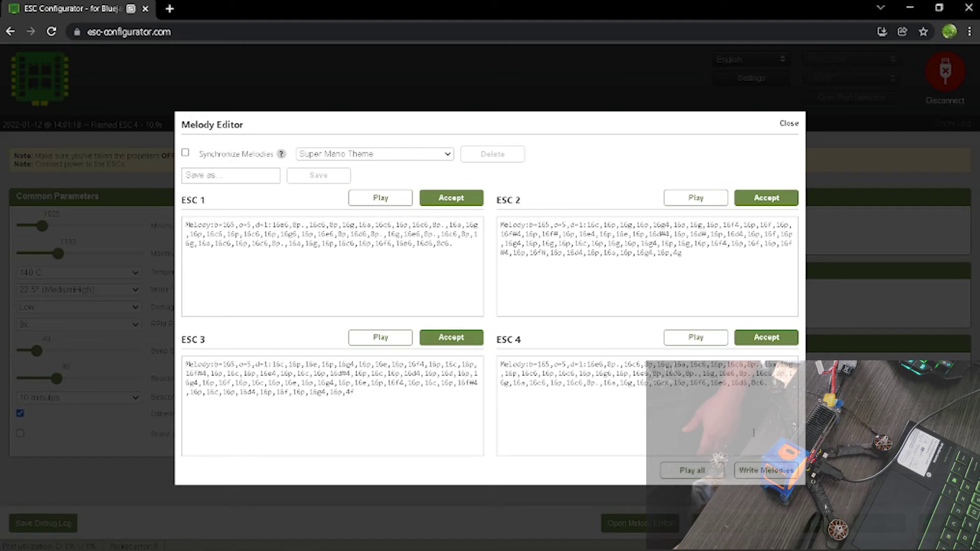
{"action": "left_click", "coordinate": [766, 470]}
{"action": "left_click", "coordinate": [789, 127]}
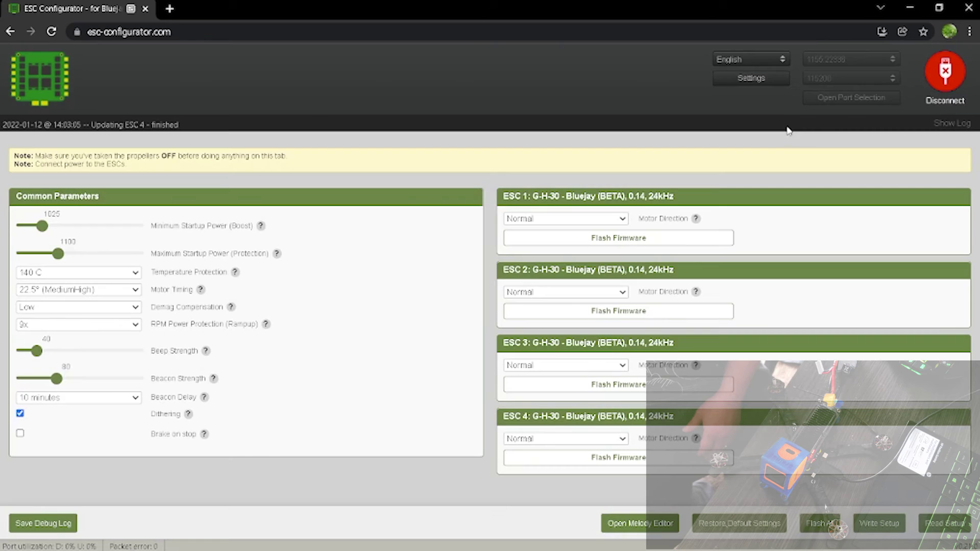
- Disconnect from the ESCs so the port is closed
{"action": "left_click", "coordinate": [952, 70]}
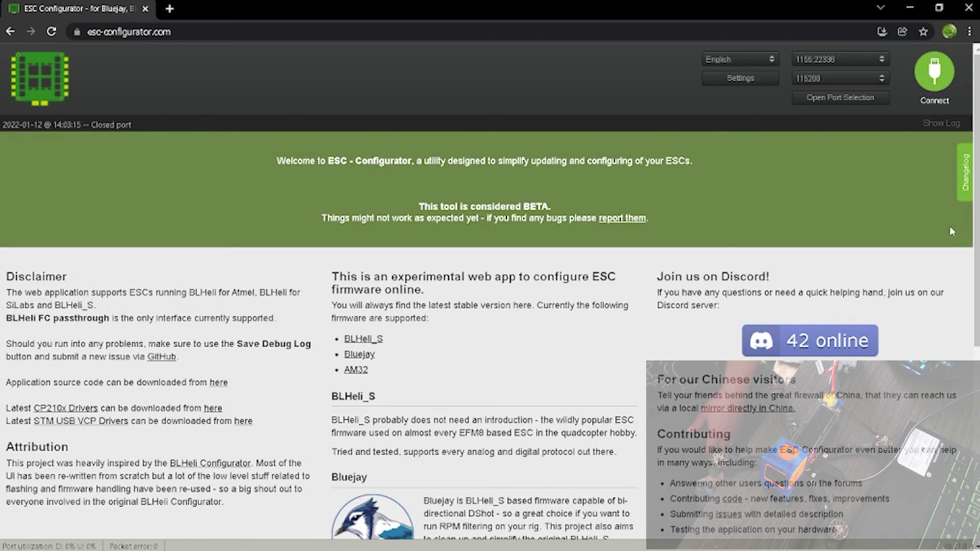